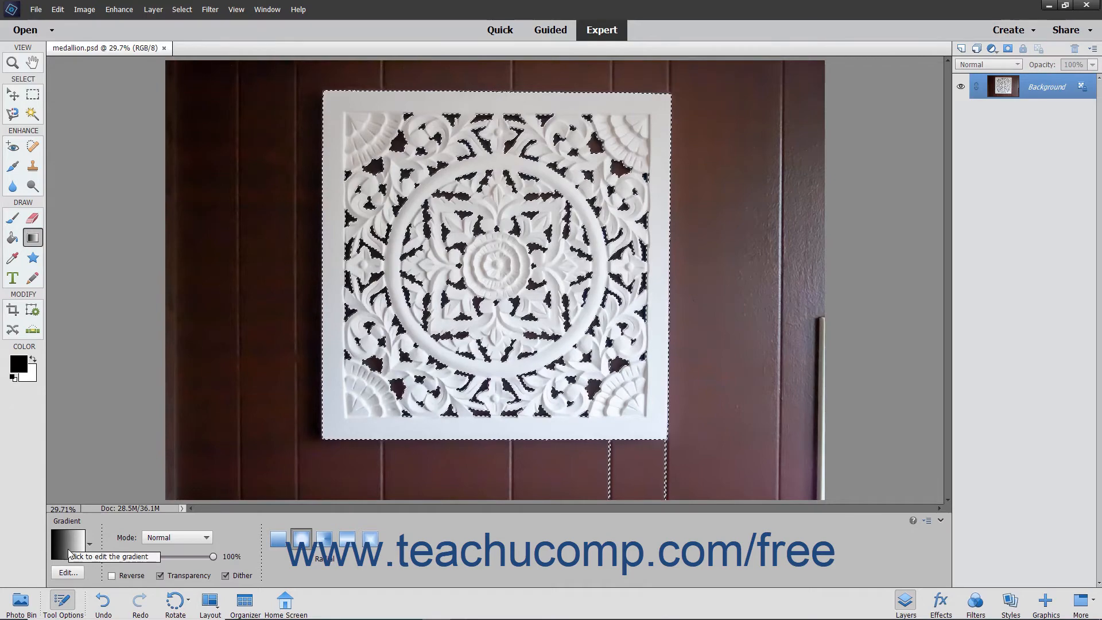
# Step: Open the gradient for editing, load the Copper preset as the starting point and use the Solid type
pyautogui.click(68, 573)
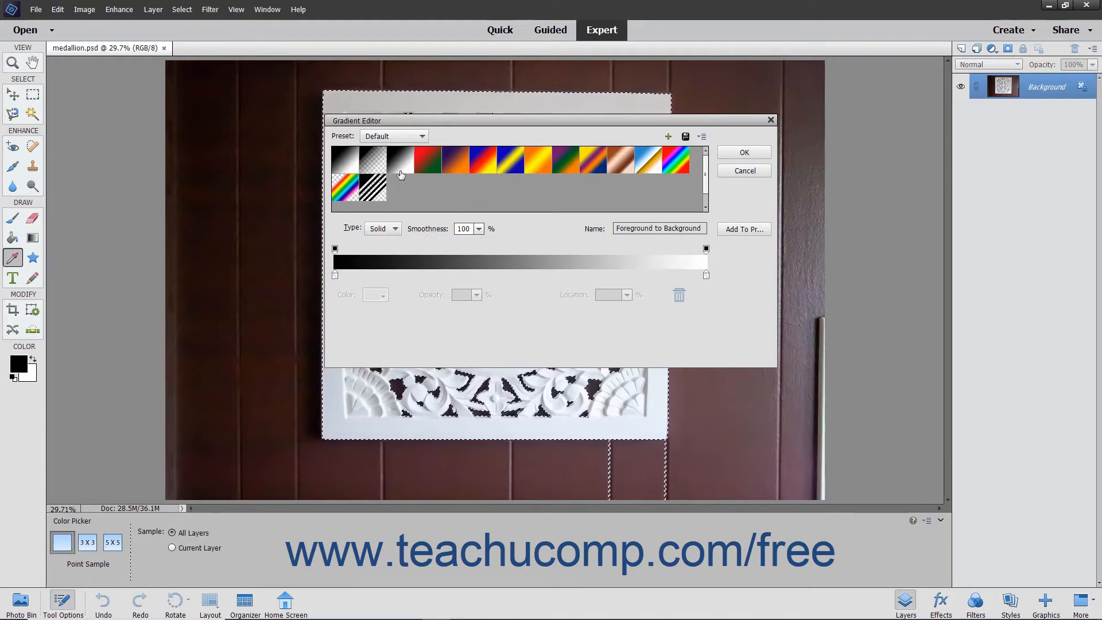
pyautogui.click(625, 168)
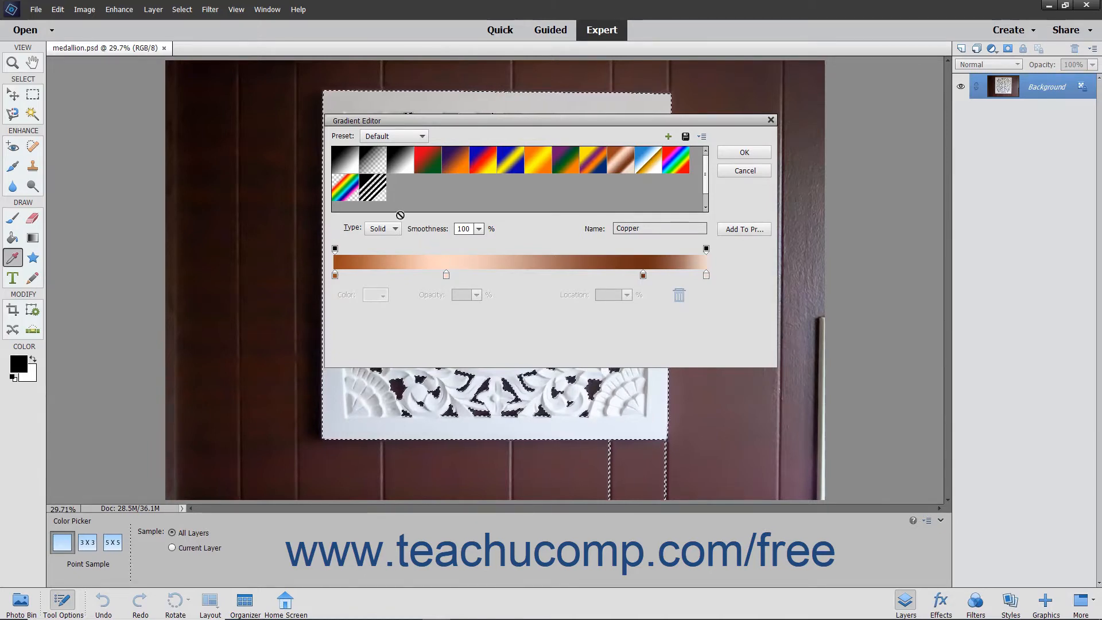
pyautogui.click(396, 228)
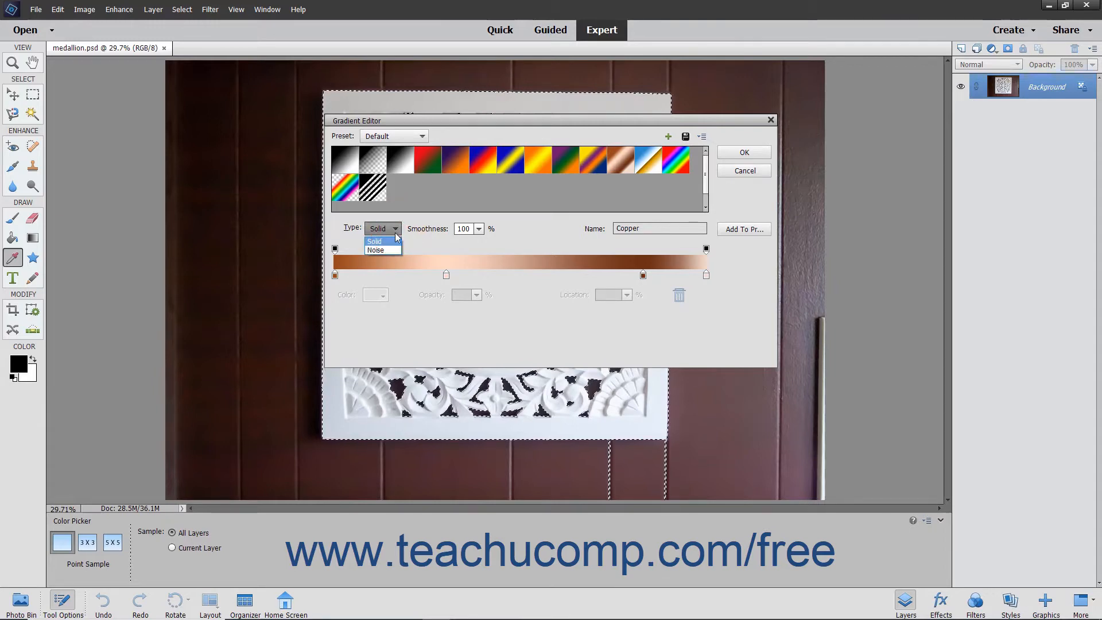
pyautogui.click(394, 243)
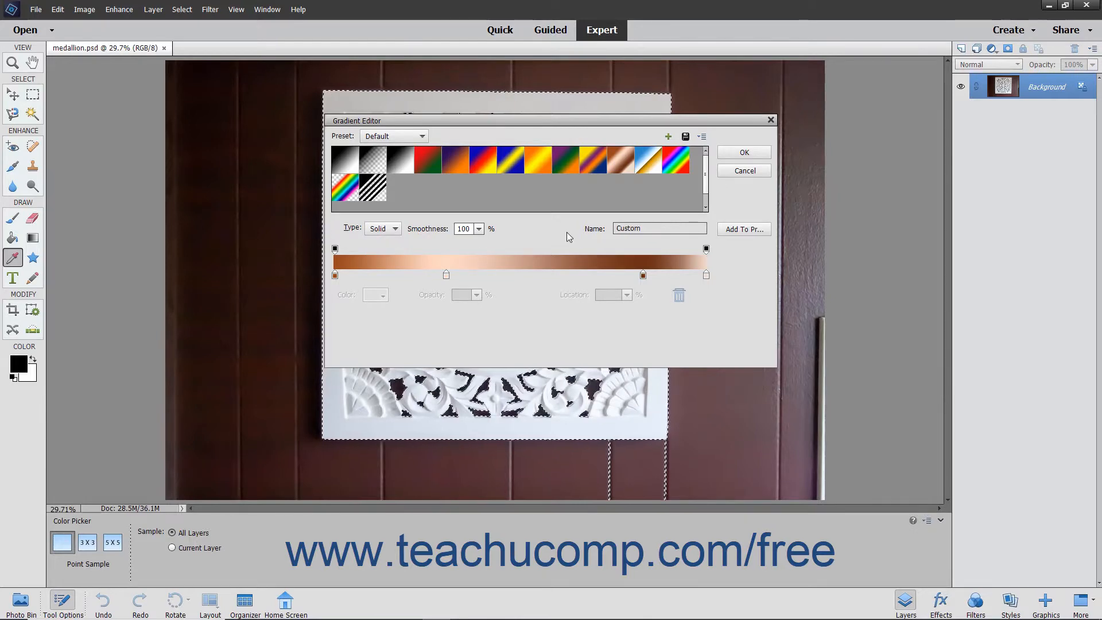
# Step: Name the gradient My Custom Gradient and keep its smoothness at 100%
pyautogui.doubleClick(653, 236)
pyautogui.write('My Custom Gradient')
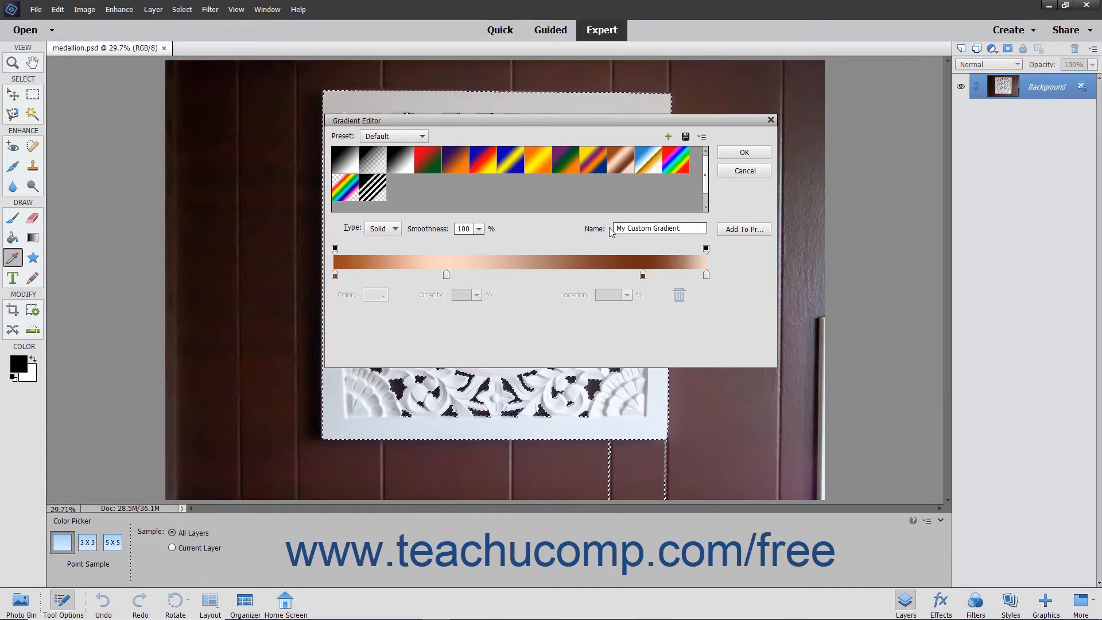
pyautogui.click(478, 229)
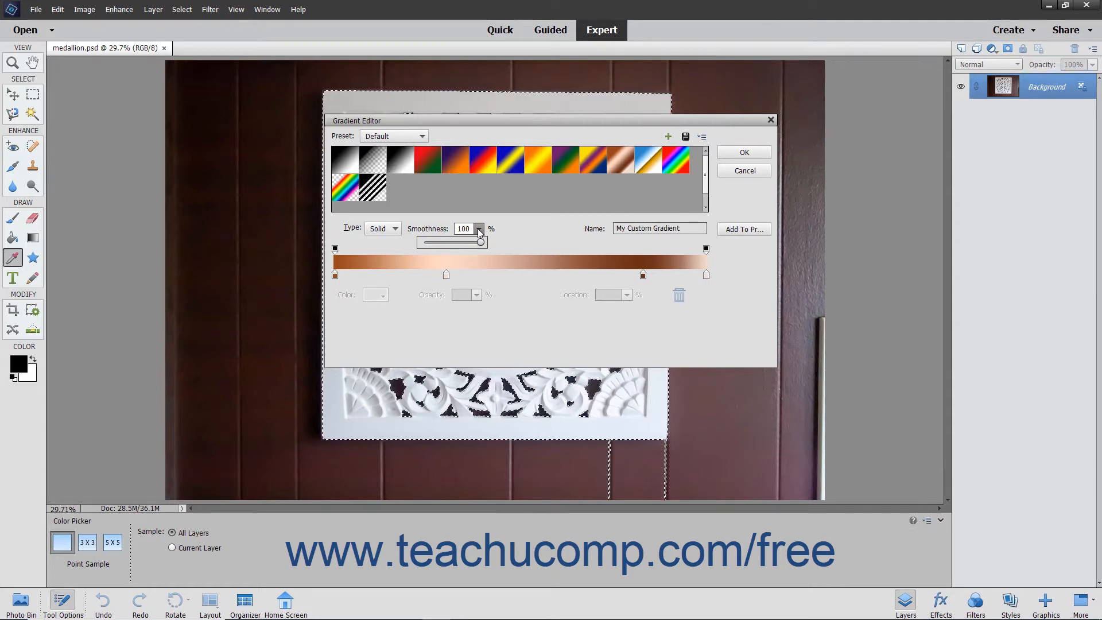
pyautogui.click(478, 229)
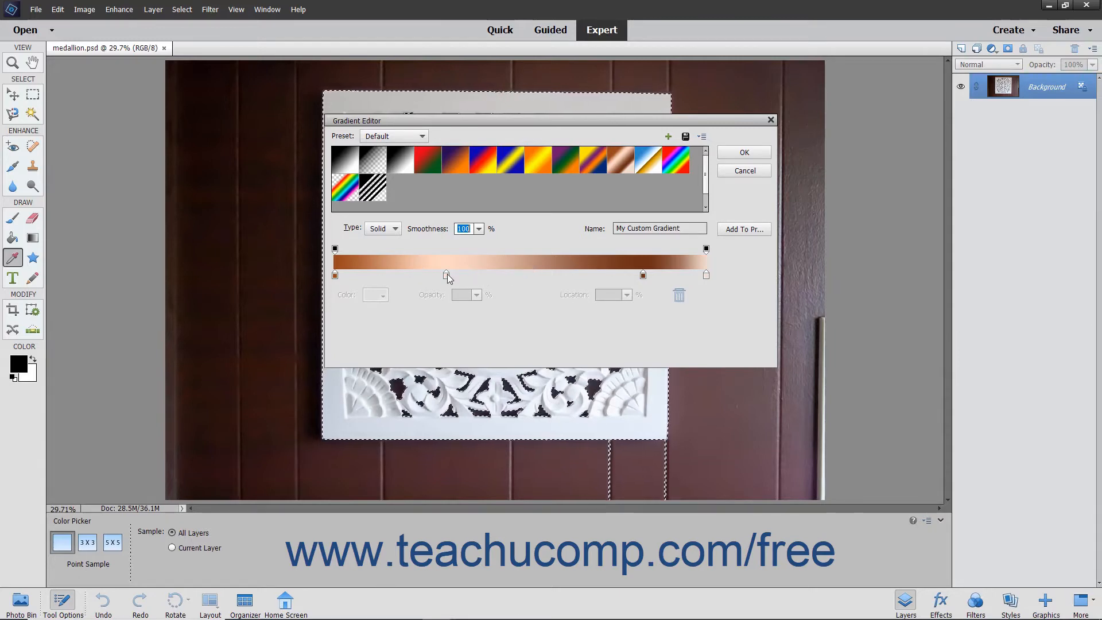
# Step: Add a black color stop at 53% on the gradient and delete it again
pyautogui.click(536, 278)
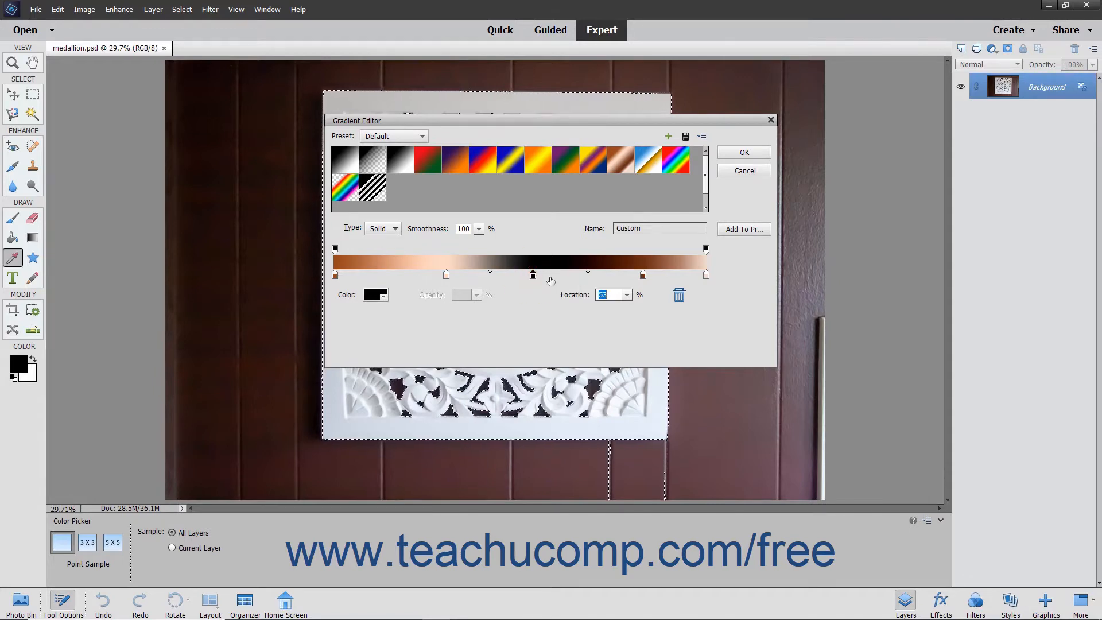
pyautogui.click(679, 297)
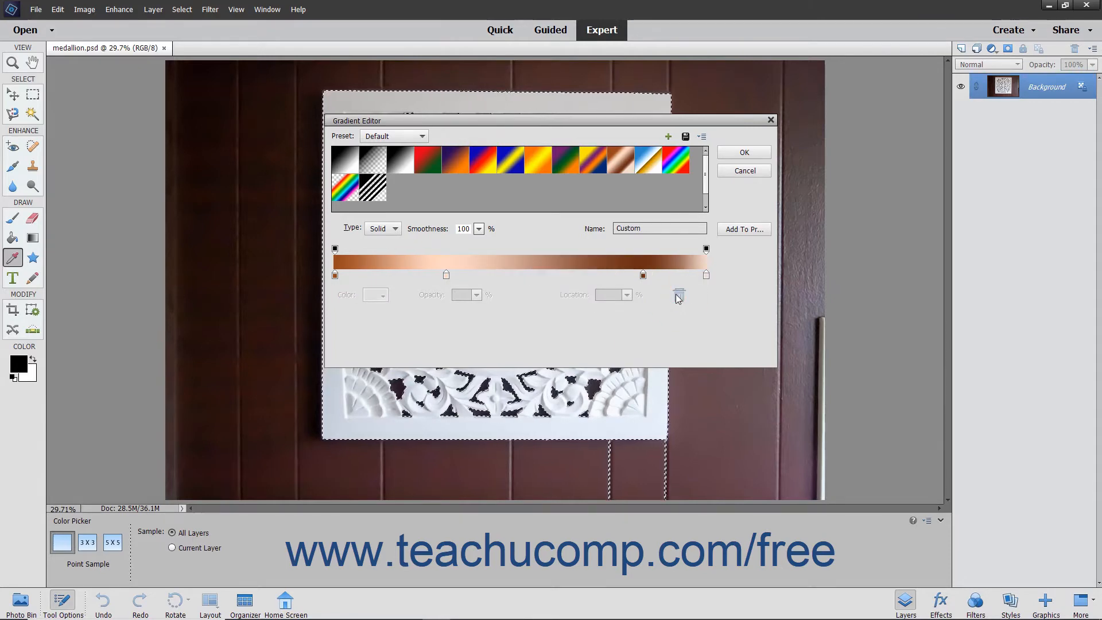
# Step: Recolor the brown color stop at the 83% location with a darker, less saturated brown
pyautogui.click(643, 275)
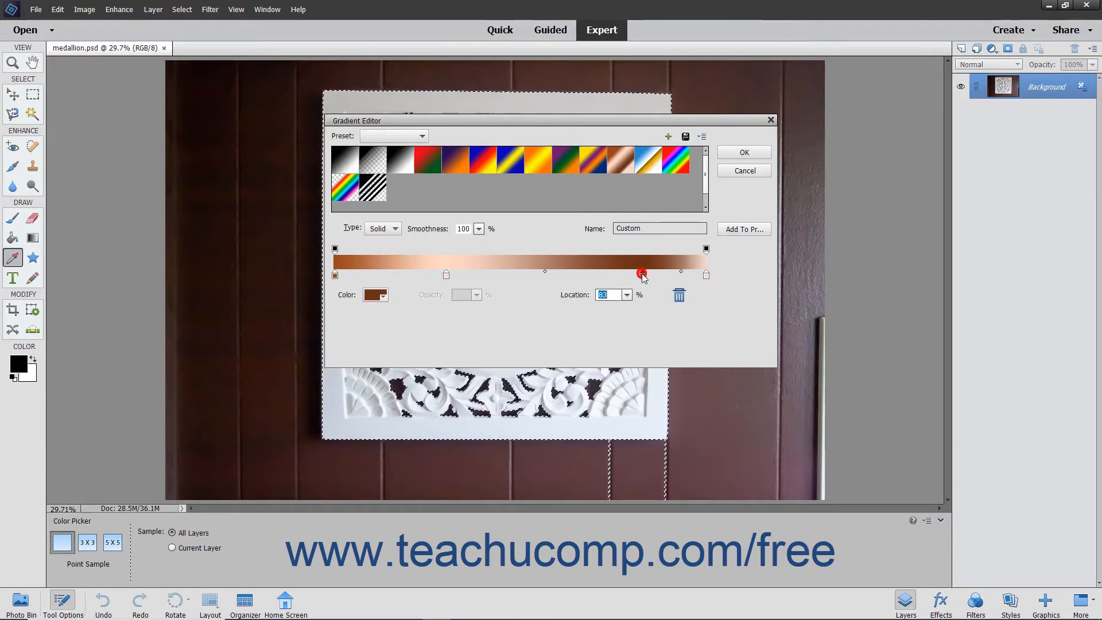
pyautogui.click(374, 297)
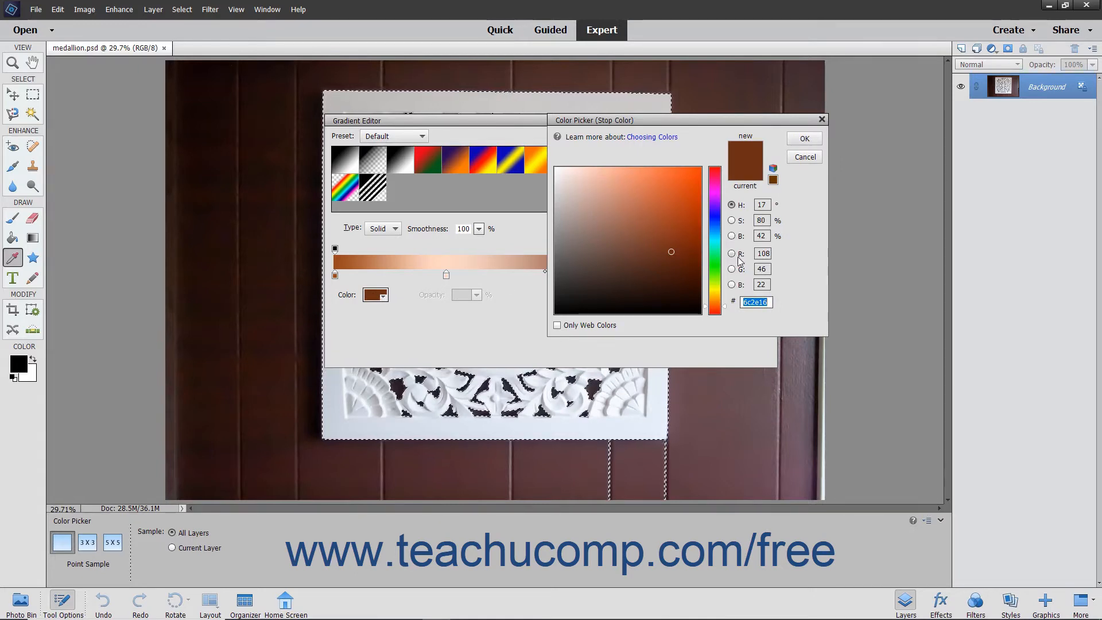
pyautogui.moveTo(676, 256); pyautogui.dragTo(659, 263)
pyautogui.click(798, 139)
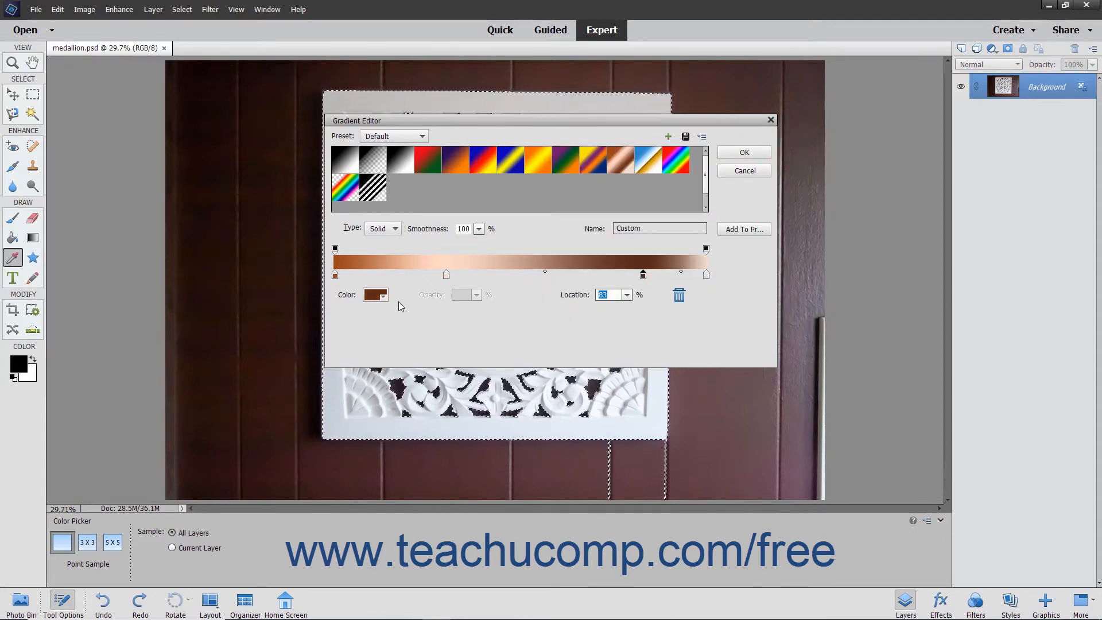
pyautogui.click(383, 297)
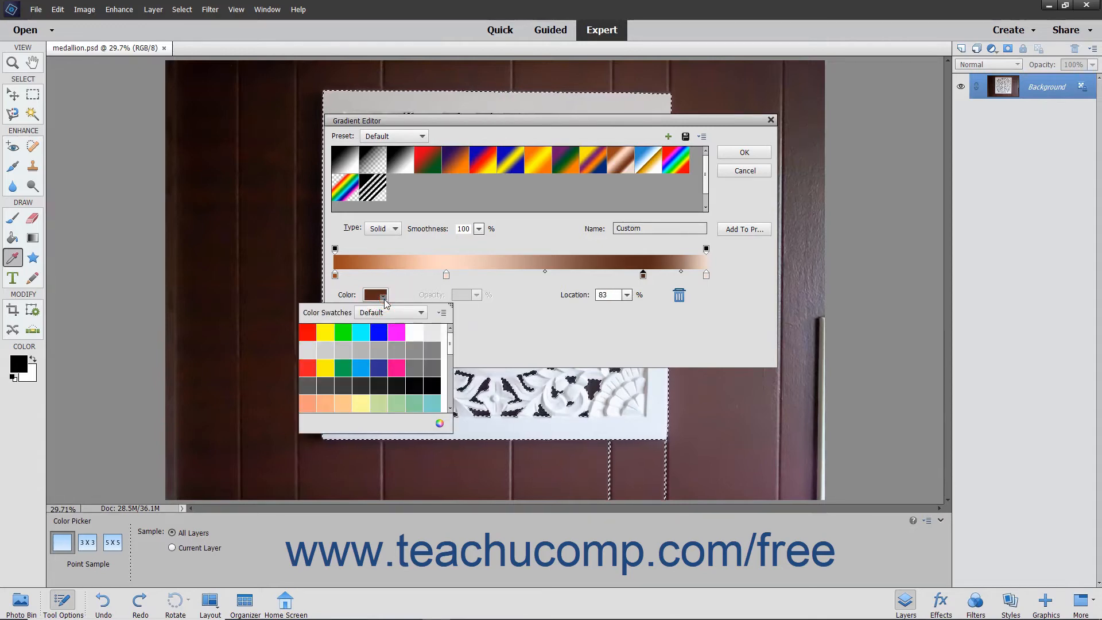
pyautogui.click(384, 300)
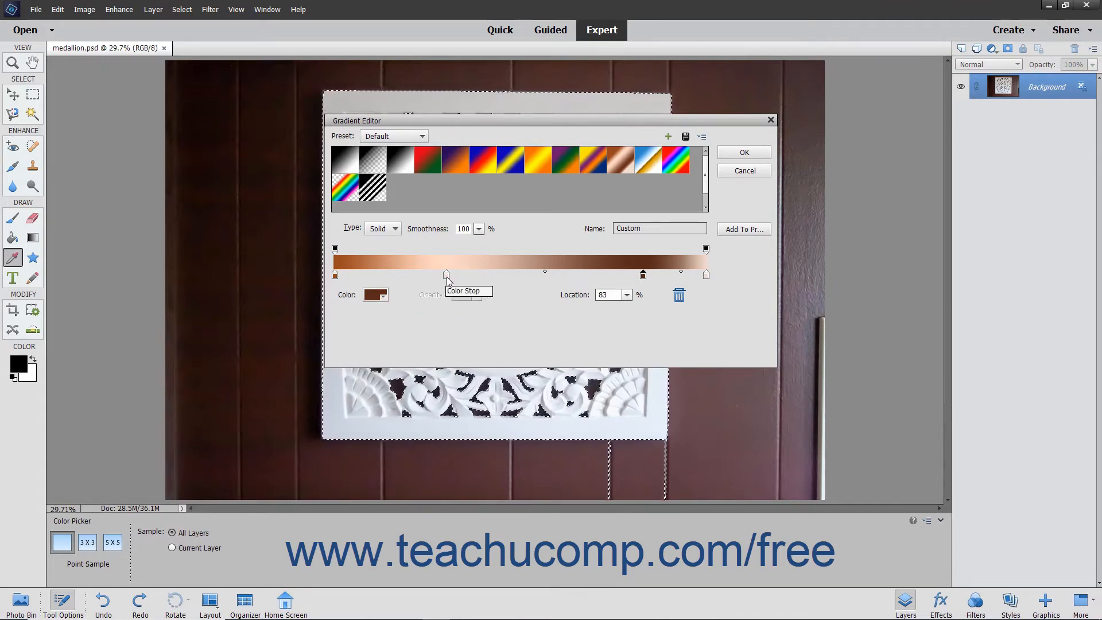
# Step: Move the peach color stop to 27% and shift the midpoint between it and the dark brown stop to 23%
pyautogui.moveTo(447, 279)
pyautogui.mouseDown()
pyautogui.moveTo(421, 280)
pyautogui.moveTo(508, 280)
pyautogui.moveTo(436, 282)
pyautogui.mouseUp()
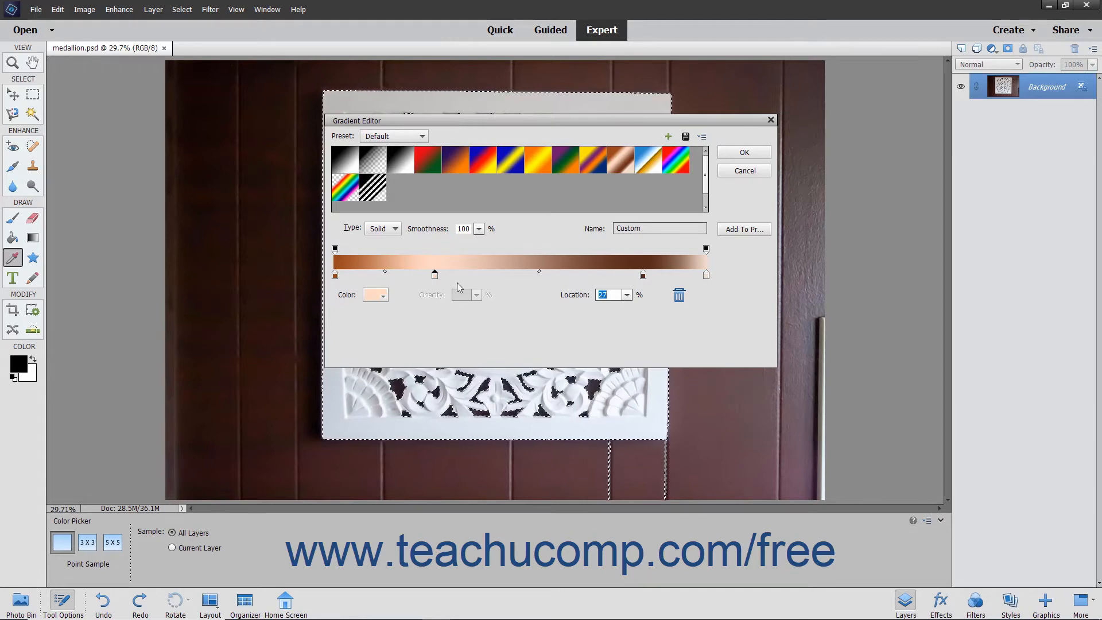
pyautogui.click(642, 275)
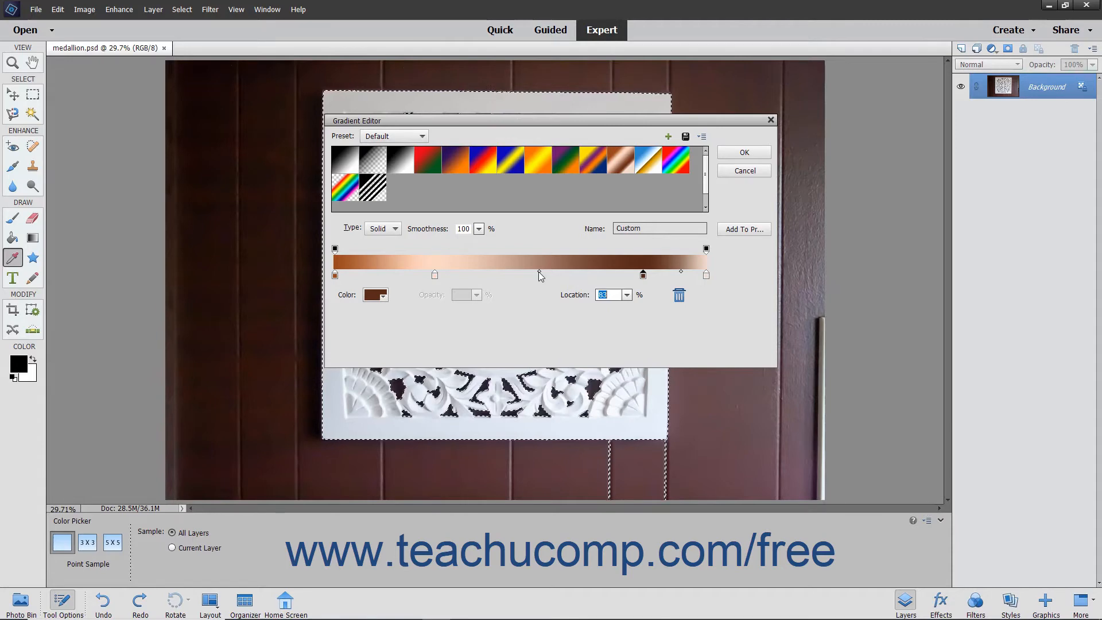
pyautogui.moveTo(538, 271); pyautogui.dragTo(484, 273)
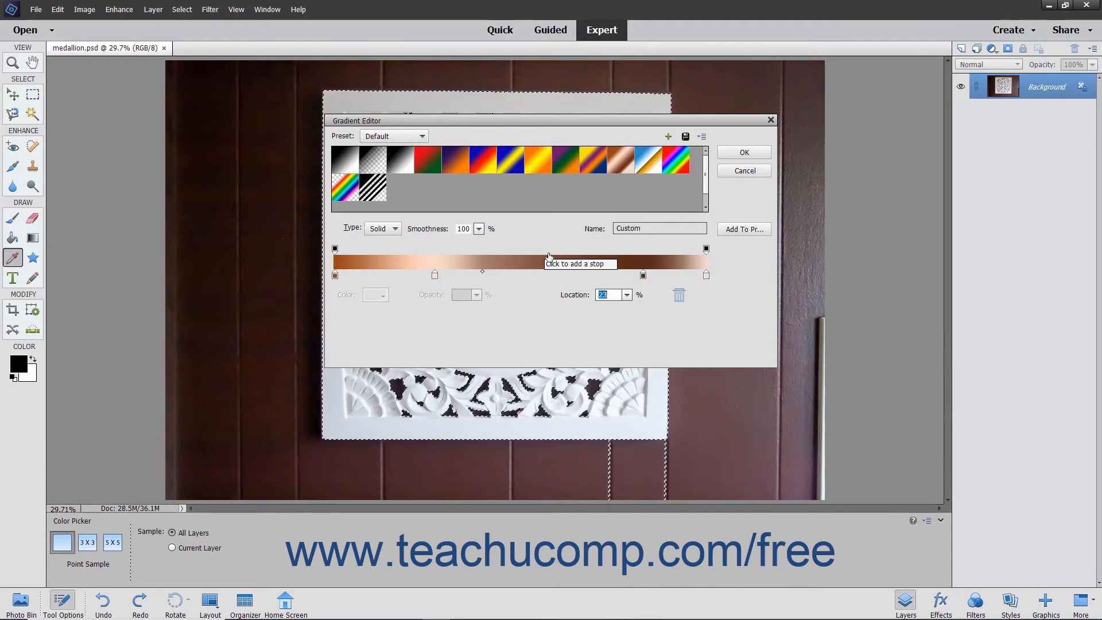
# Step: Add an opacity stop at 56% above the gradient and remove it again
pyautogui.click(546, 252)
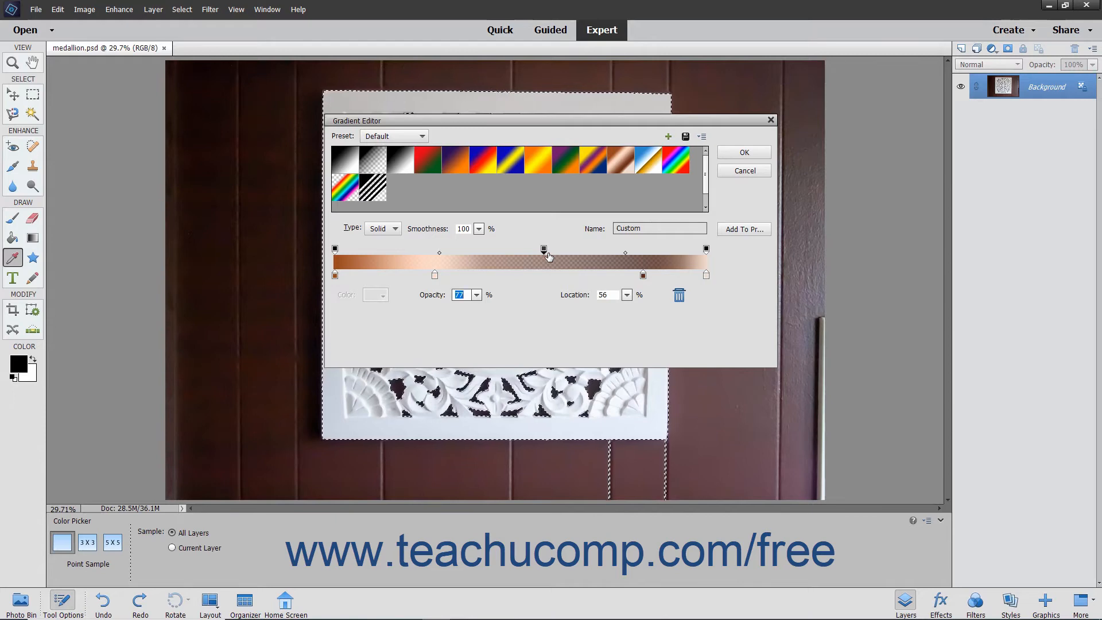
pyautogui.click(680, 295)
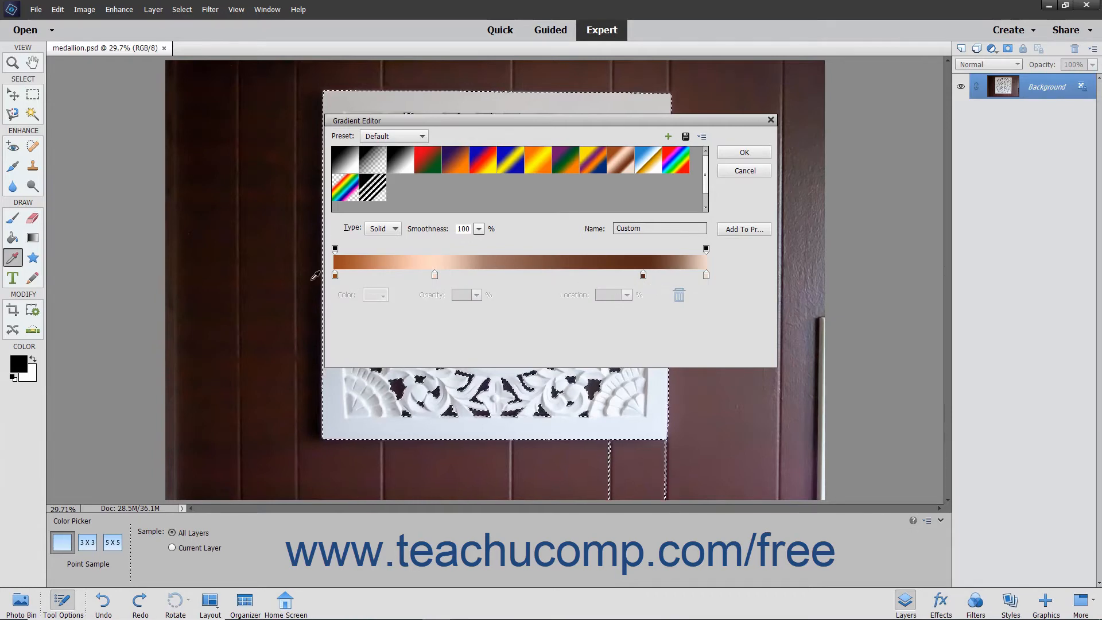
# Step: Try an opacity of 43% on the gradient's starting opacity stop and restore it to 100%
pyautogui.click(335, 249)
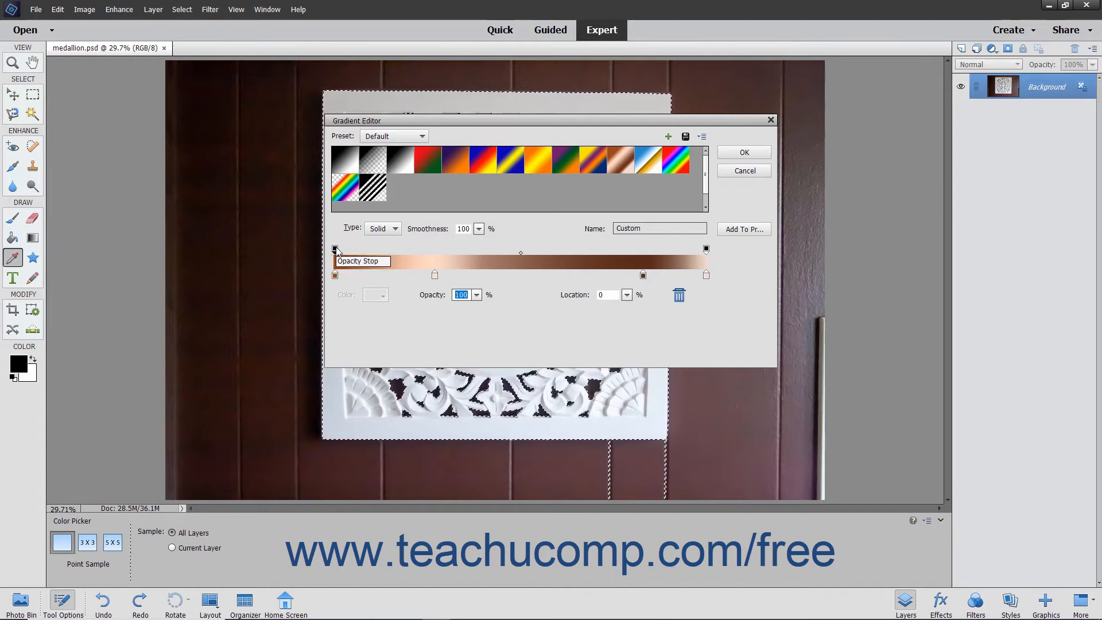
pyautogui.click(476, 295)
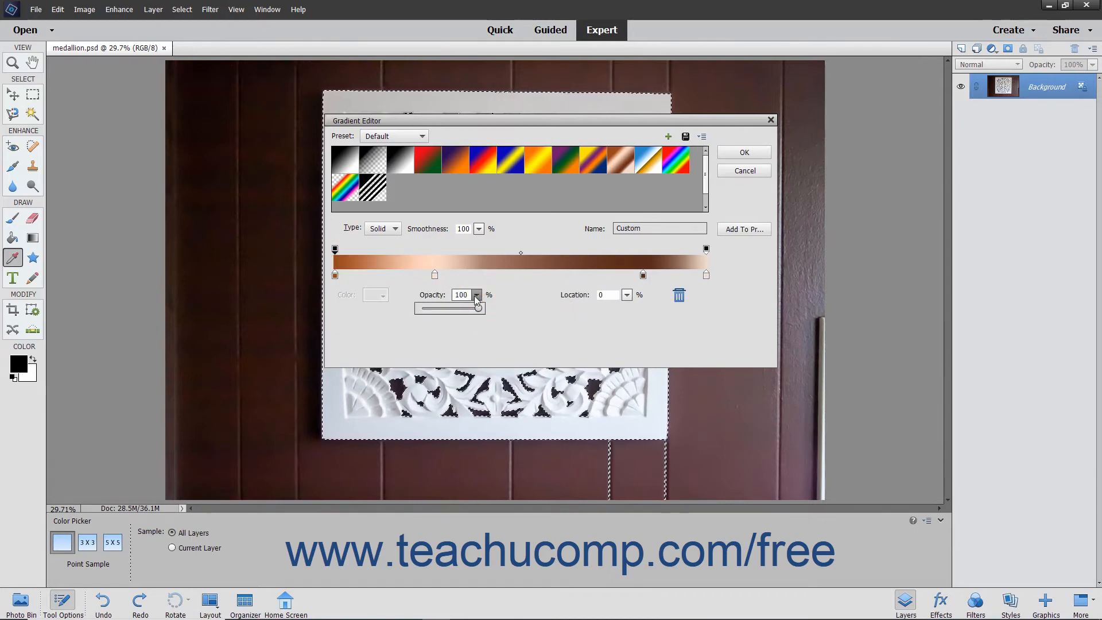
pyautogui.moveTo(477, 308); pyautogui.dragTo(447, 309)
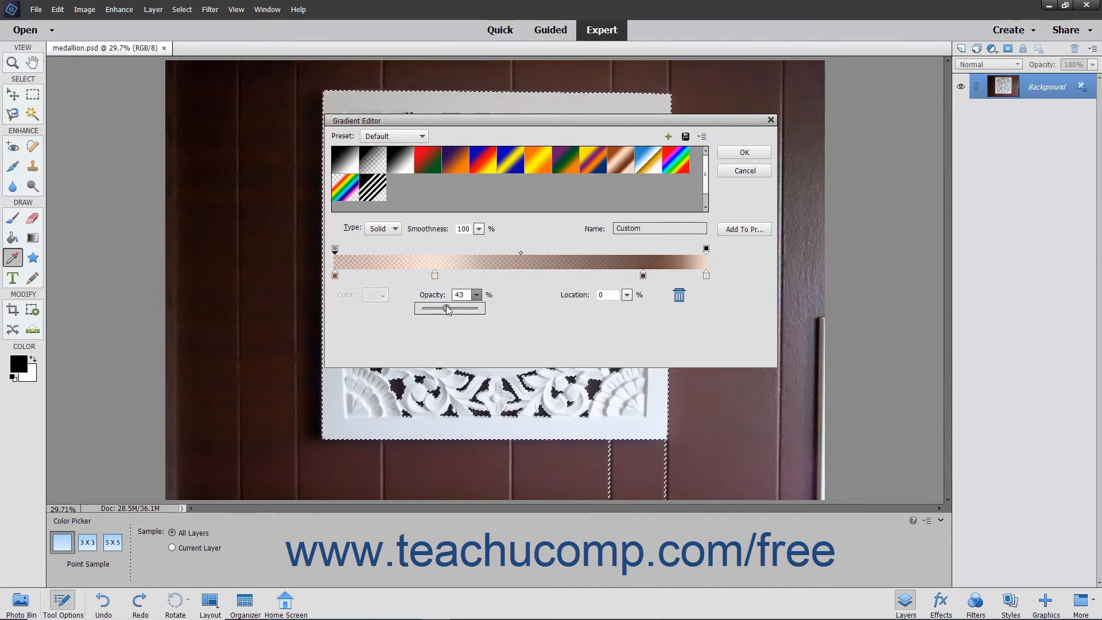
pyautogui.moveTo(447, 309); pyautogui.dragTo(488, 315)
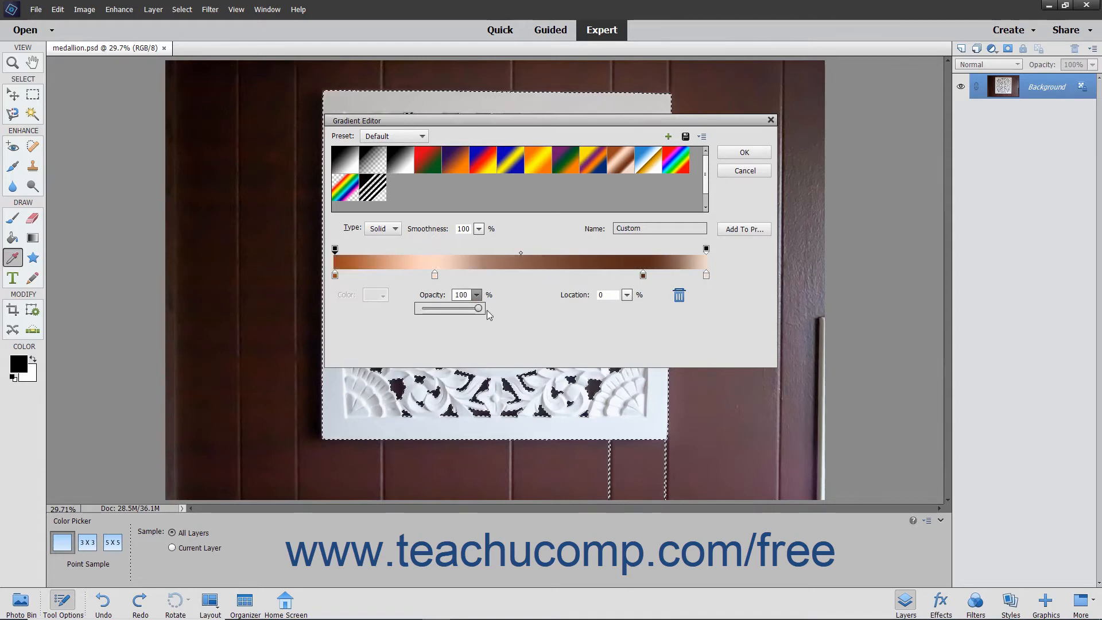
pyautogui.click(511, 296)
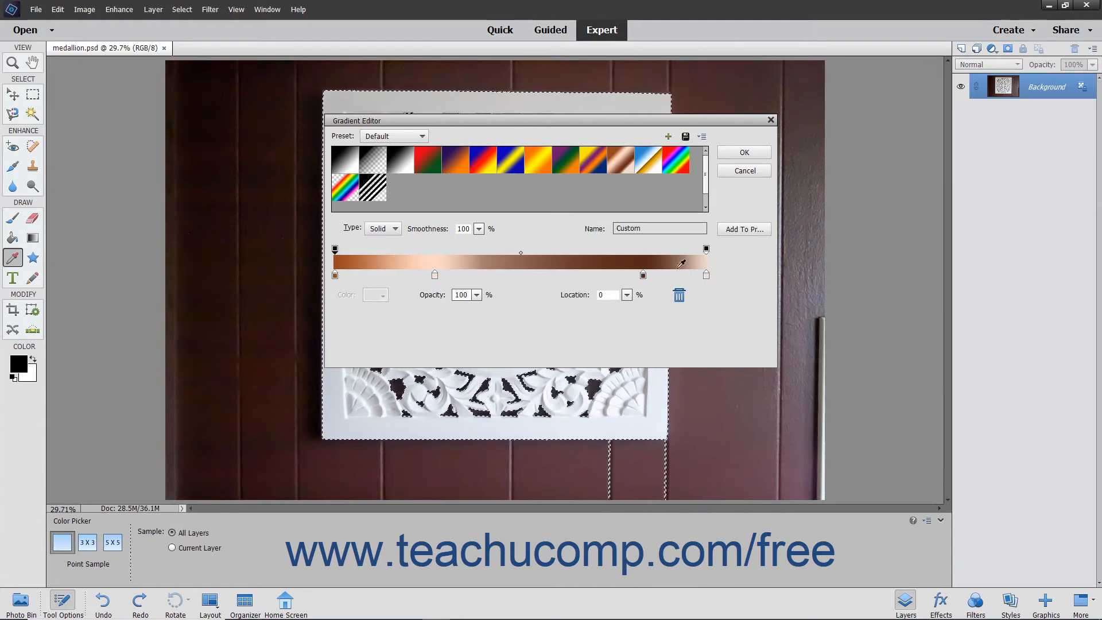
# Step: Add the edited copper gradient to the presets and change the gradient type to Noise
pyautogui.click(732, 229)
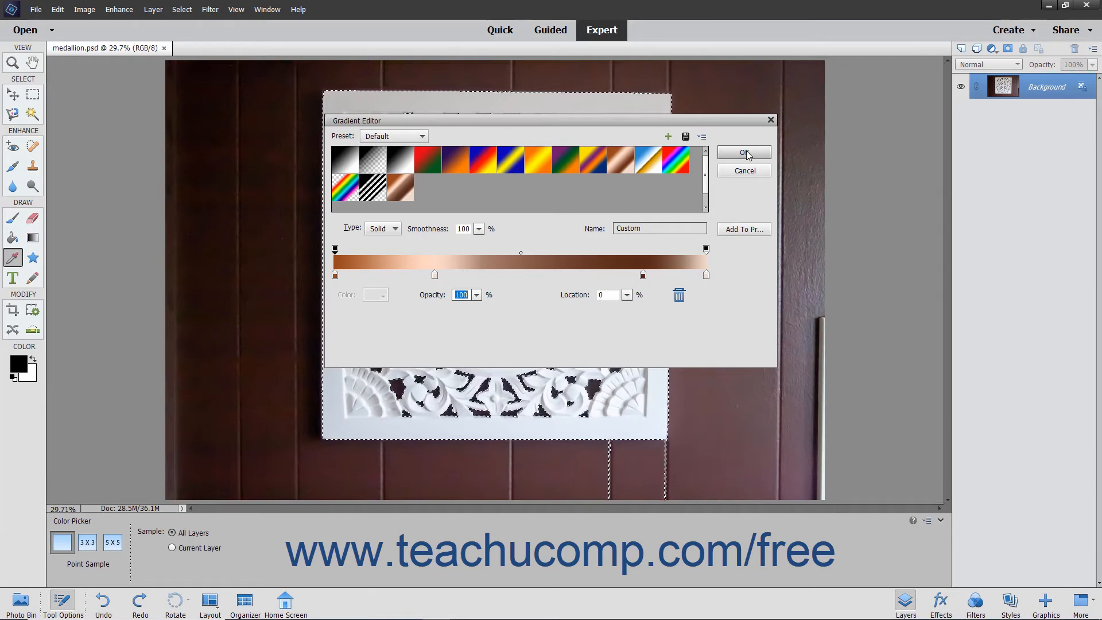
pyautogui.click(383, 229)
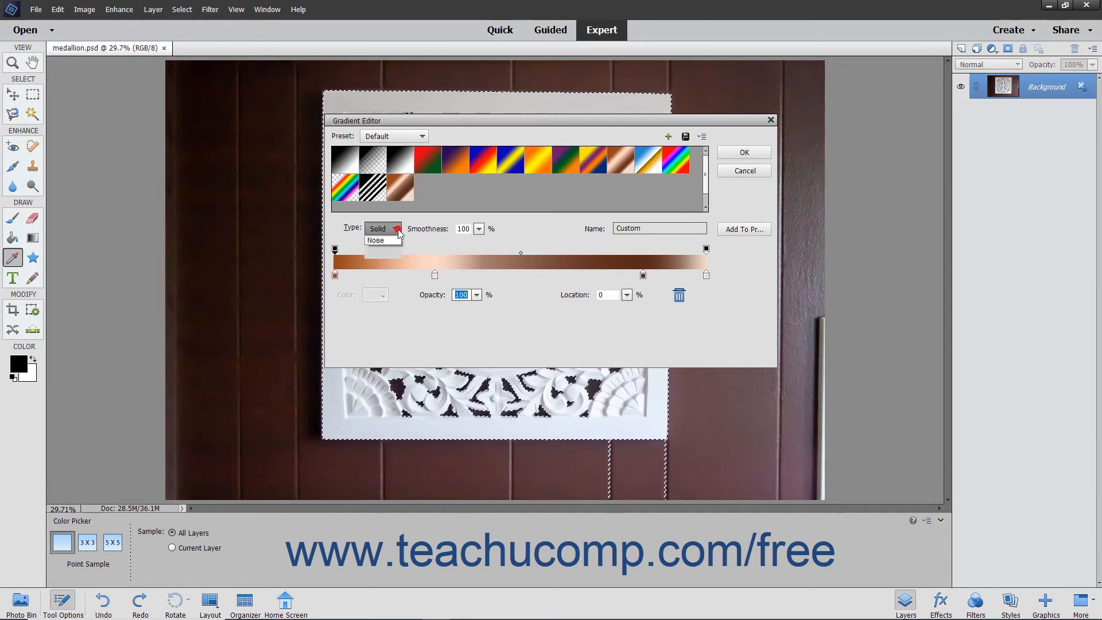
pyautogui.click(395, 248)
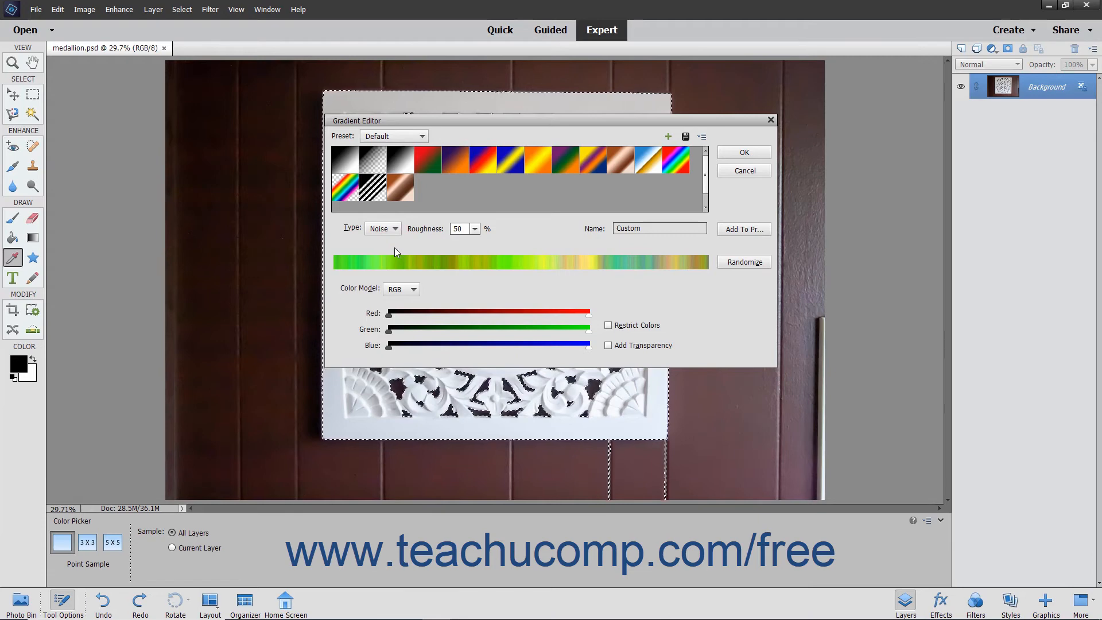
# Step: Set the noise gradient's roughness to 69% and keep the RGB color model
pyautogui.click(475, 230)
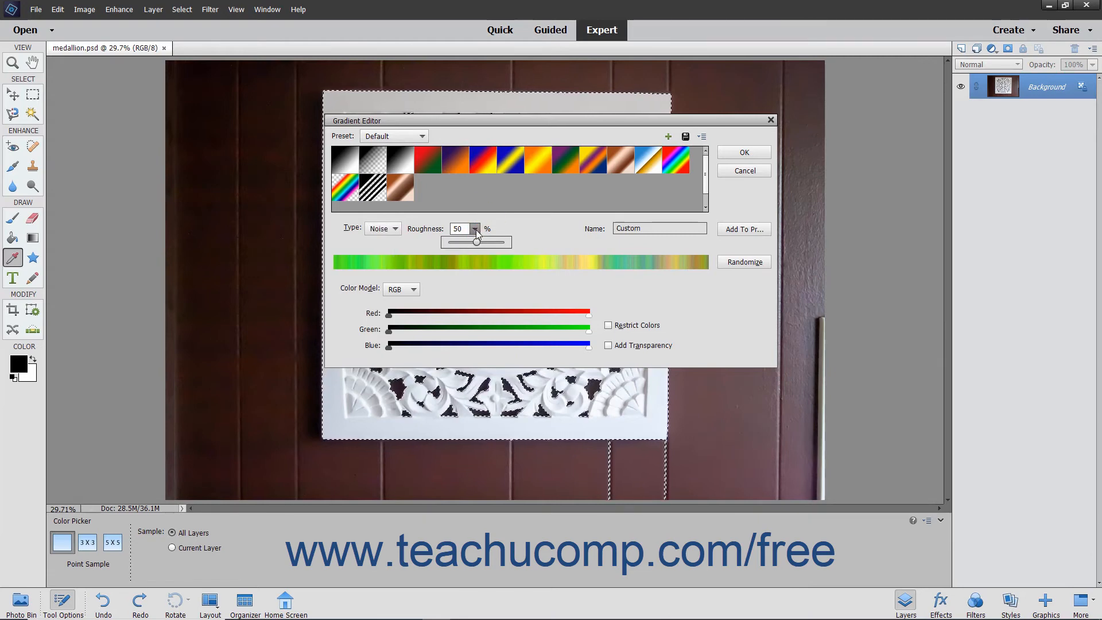
pyautogui.moveTo(476, 244); pyautogui.dragTo(485, 246)
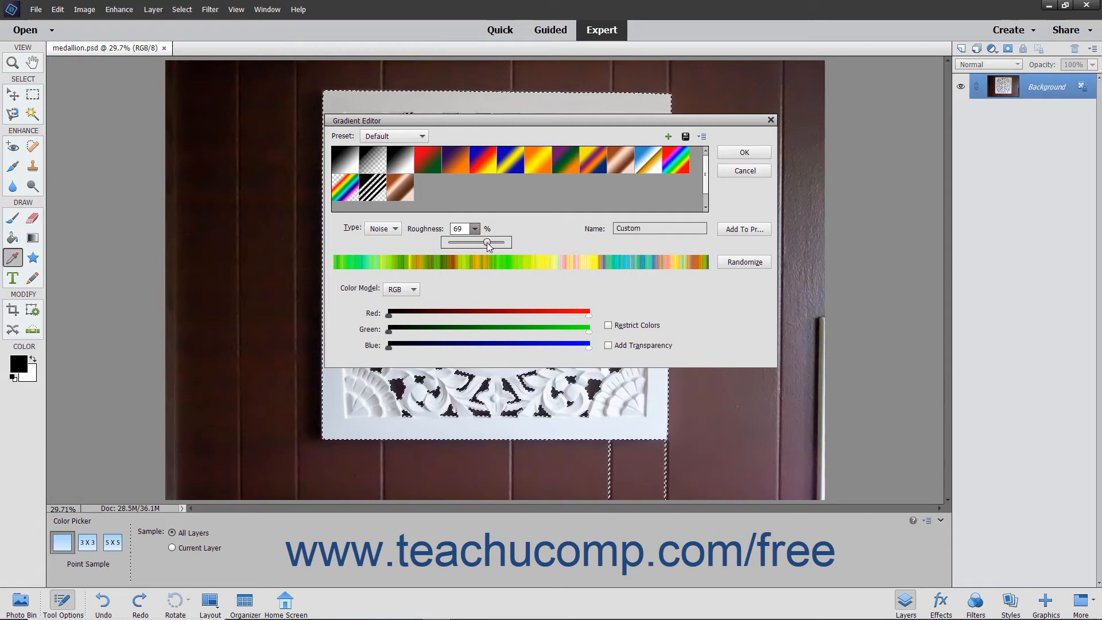
pyautogui.click(477, 229)
pyautogui.click(415, 289)
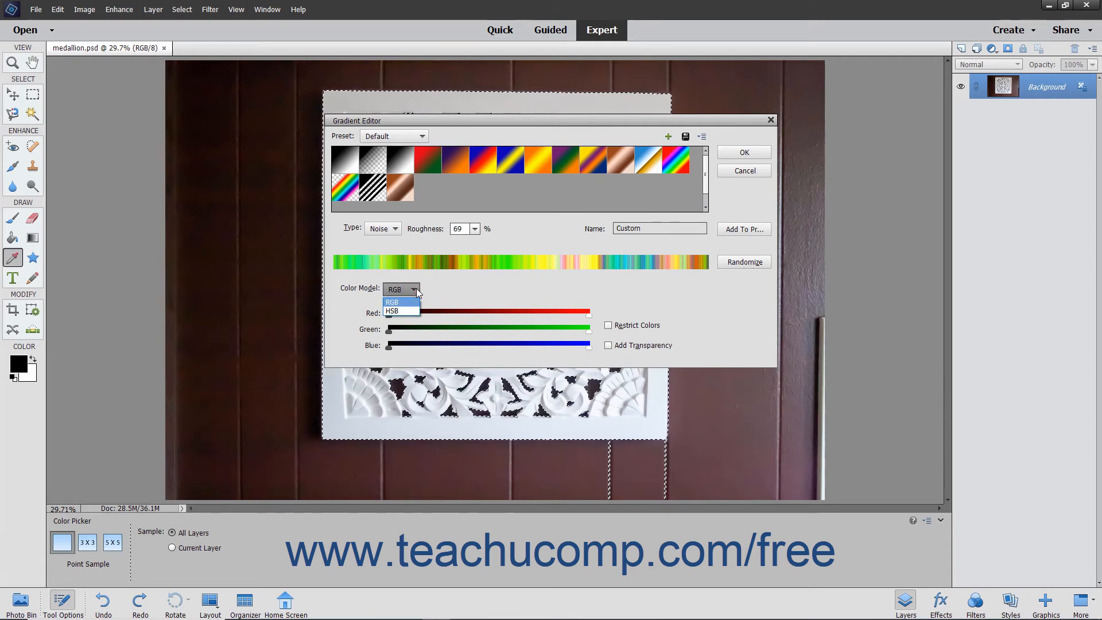
pyautogui.click(416, 288)
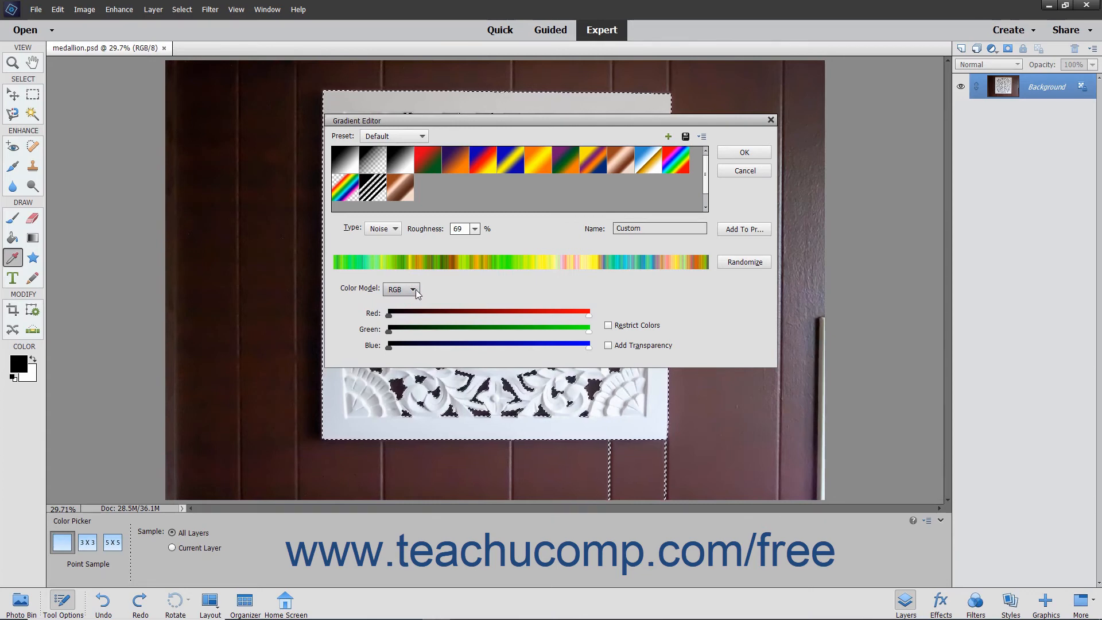
# Step: Raise the lower limits of the noise gradient's color ranges to about a third for red, near zero for green and about three quarters for blue
pyautogui.moveTo(390, 315); pyautogui.dragTo(492, 316)
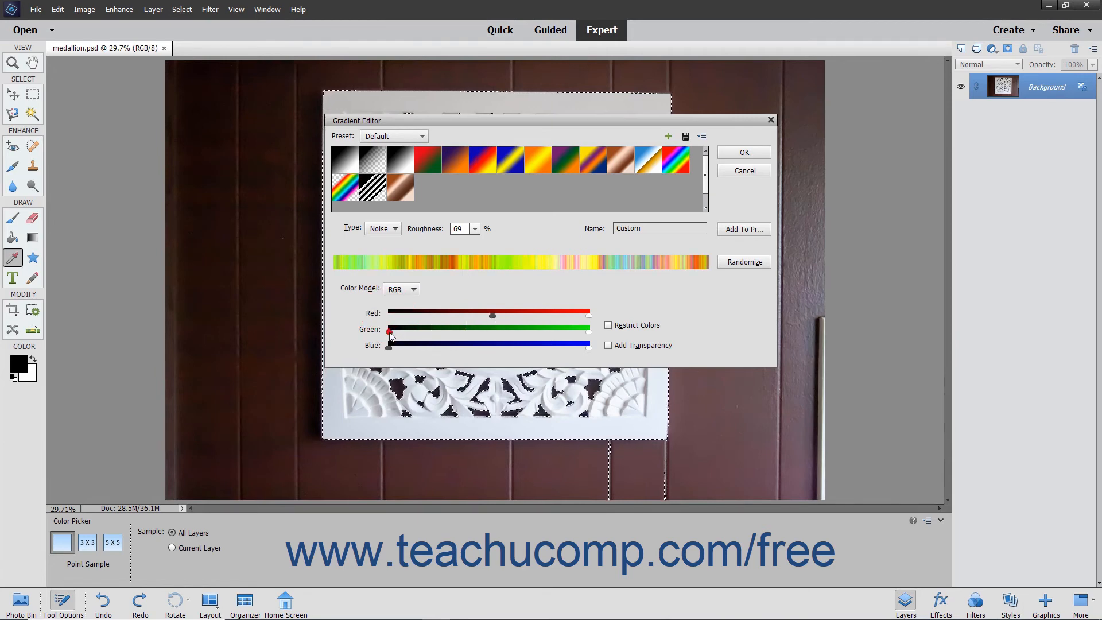
pyautogui.moveTo(389, 332); pyautogui.dragTo(507, 338)
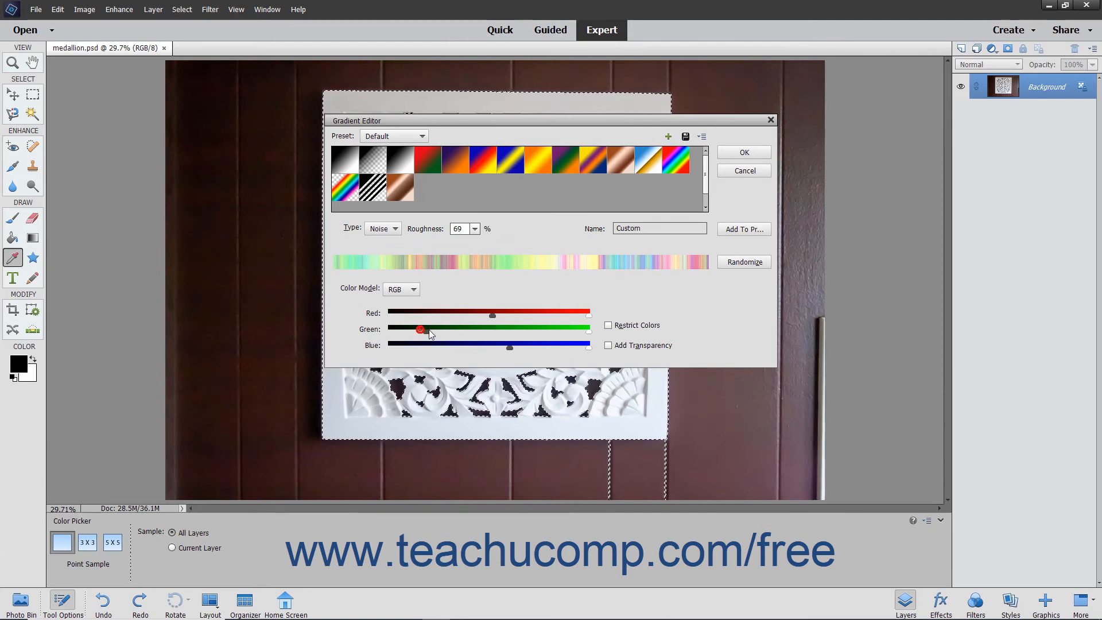
pyautogui.moveTo(421, 333); pyautogui.dragTo(399, 334)
pyautogui.moveTo(492, 316); pyautogui.dragTo(449, 315)
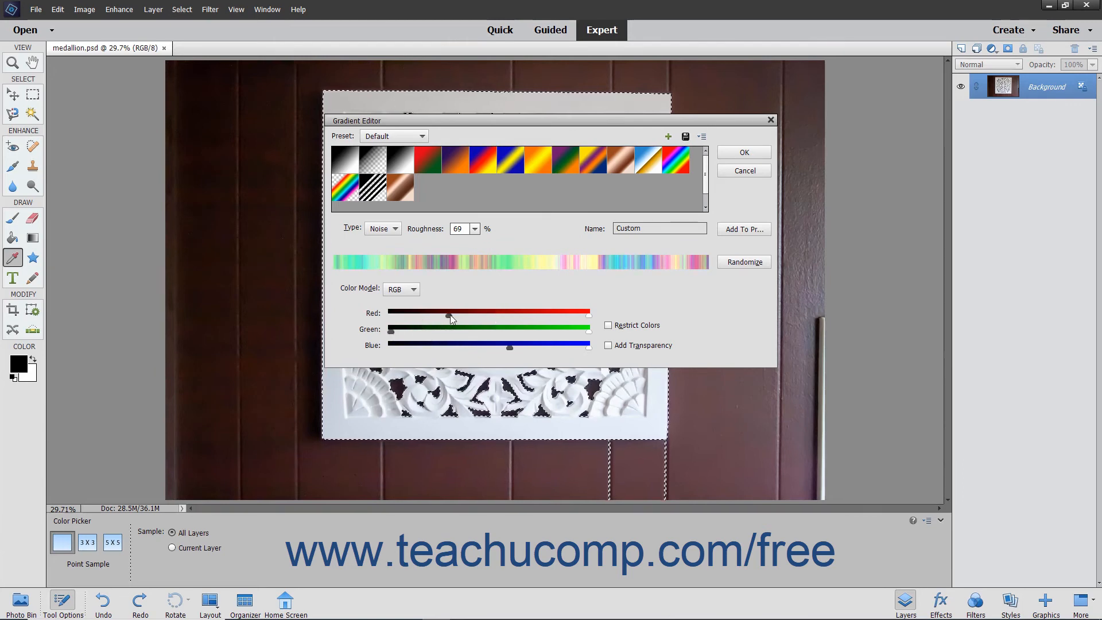
pyautogui.moveTo(505, 343); pyautogui.dragTo(545, 347)
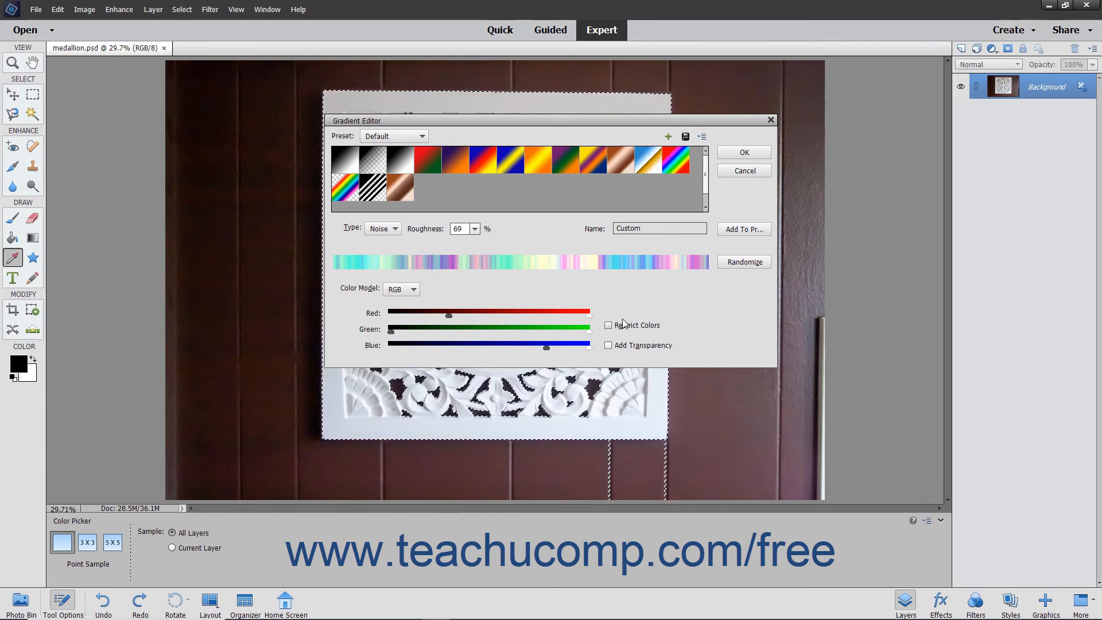
# Step: Randomize the noise gradient's colors, and replace it with the saved custom copper preset as the gradient to apply
pyautogui.click(728, 265)
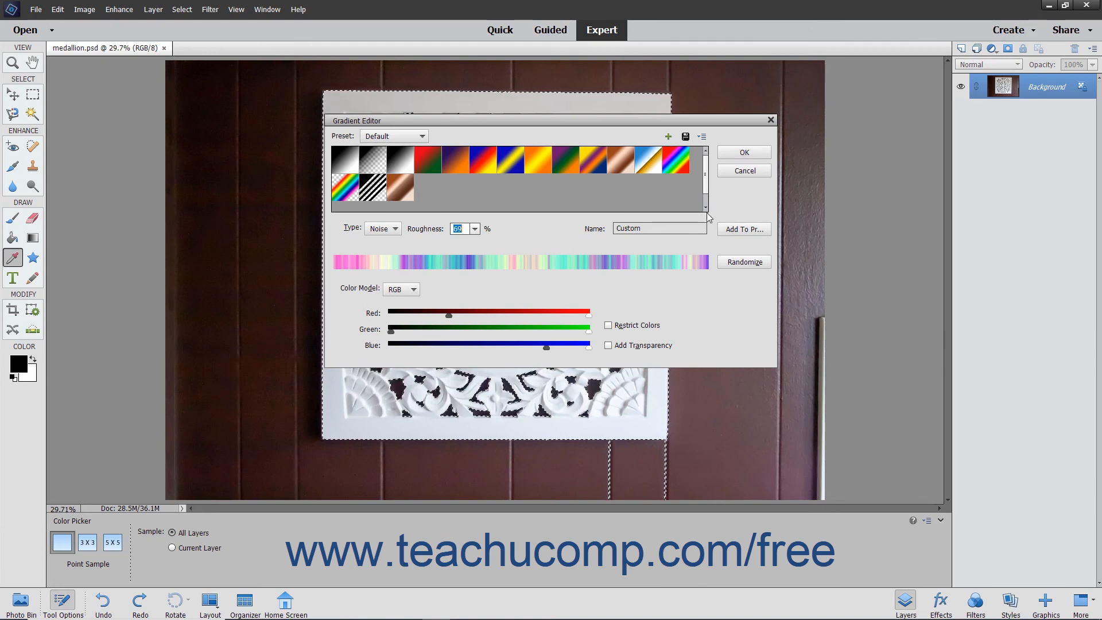
pyautogui.click(409, 197)
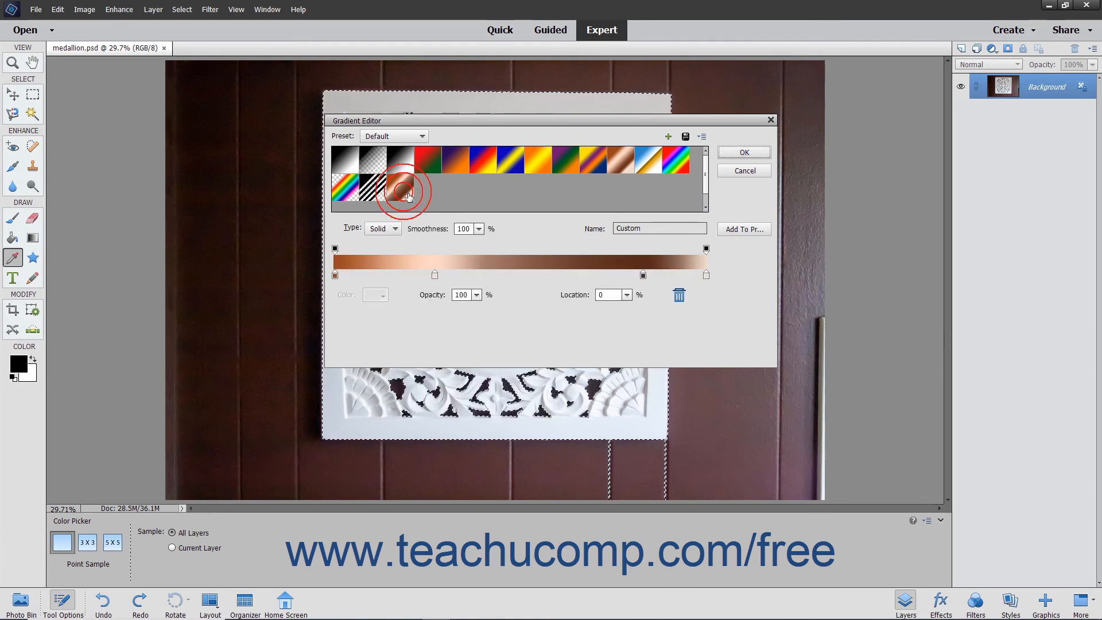
pyautogui.click(735, 153)
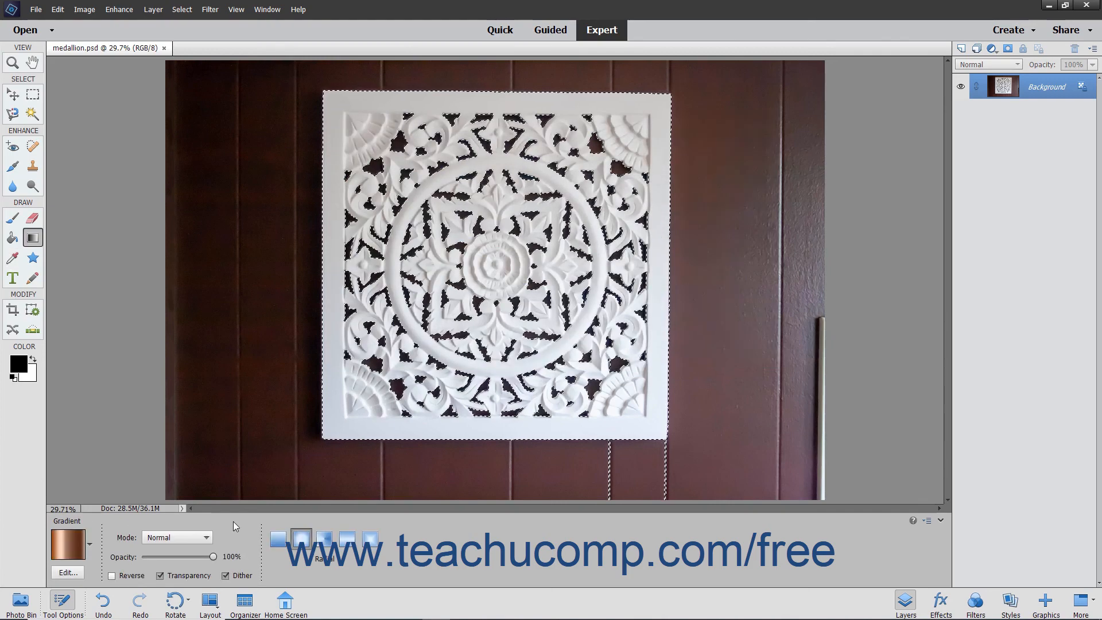
# Step: Apply the radial copper gradient at 50% opacity from the medallion's center to just past its right edge, and clear the selection
pyautogui.moveTo(213, 560); pyautogui.dragTo(176, 559)
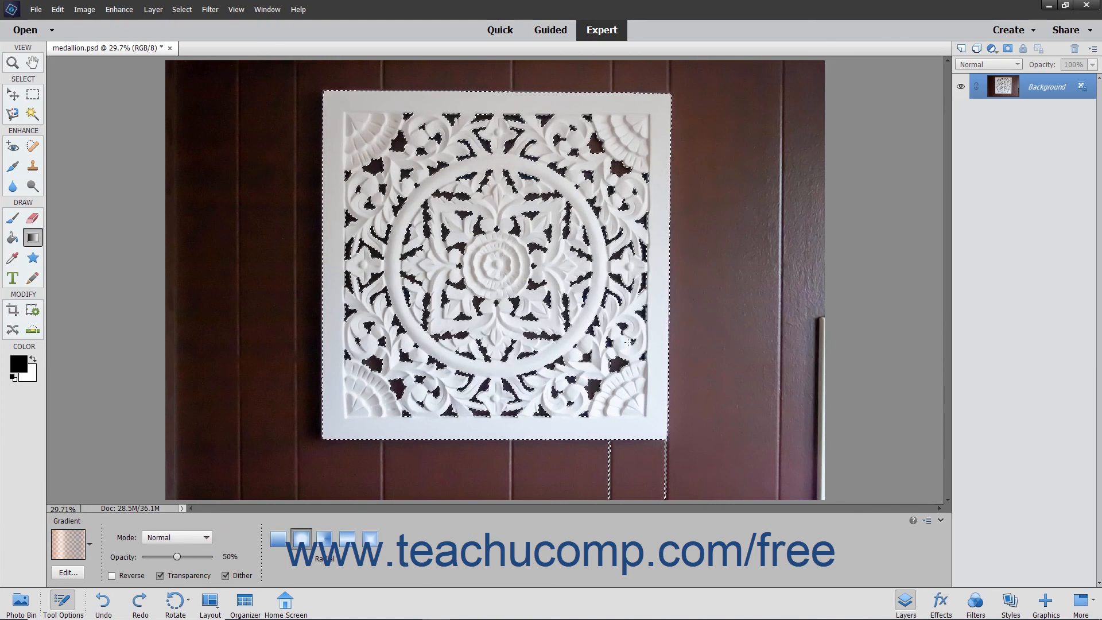
pyautogui.moveTo(496, 264); pyautogui.dragTo(676, 271)
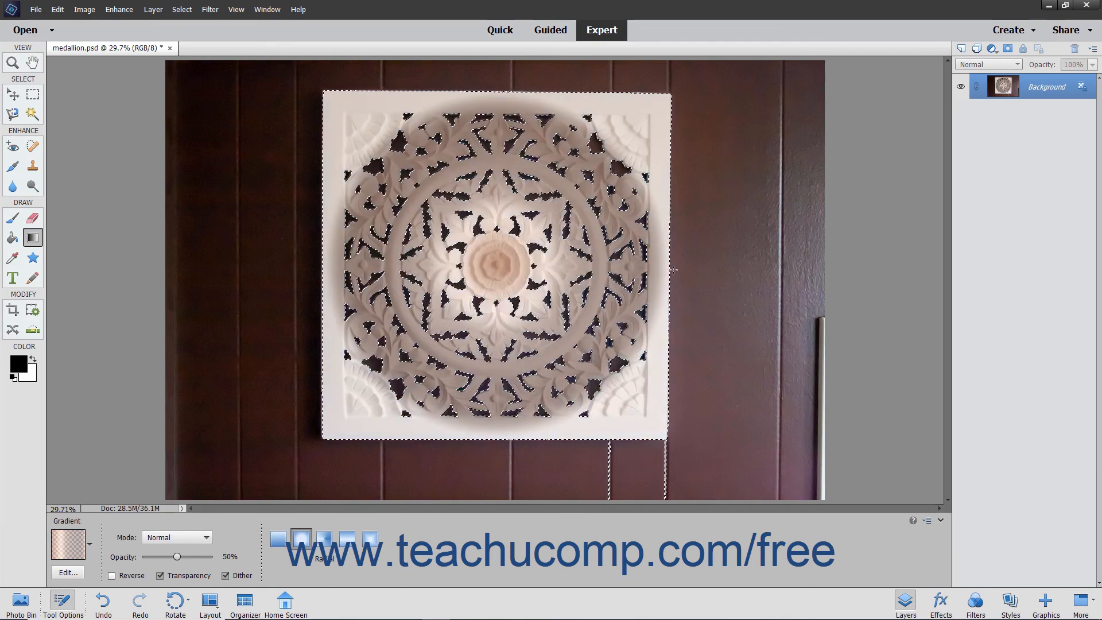
pyautogui.hotkey('ctrl', 'd')
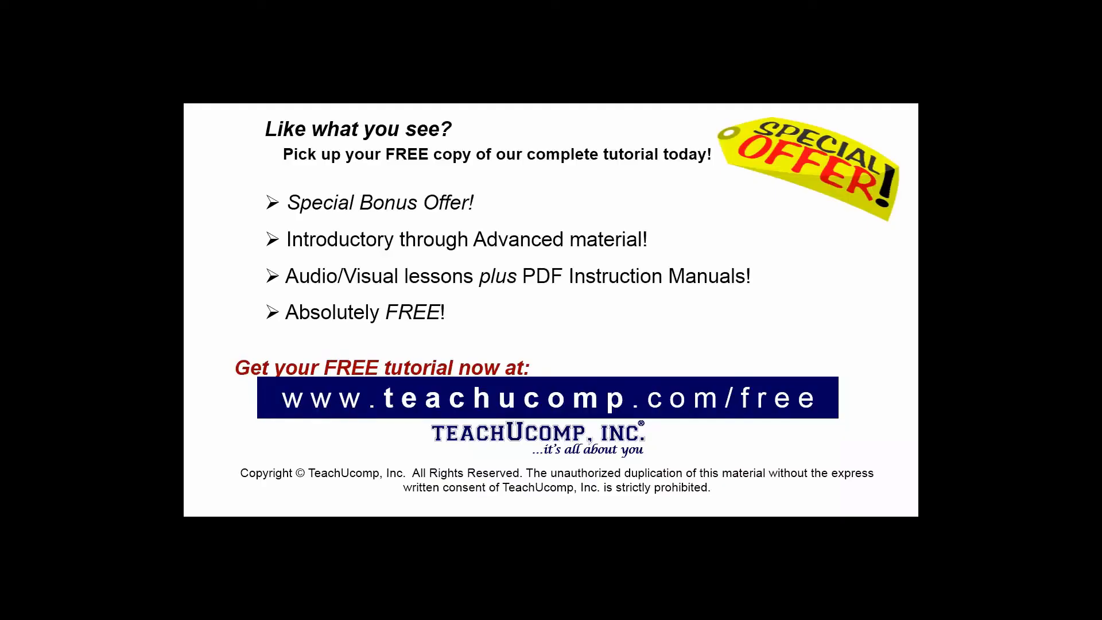